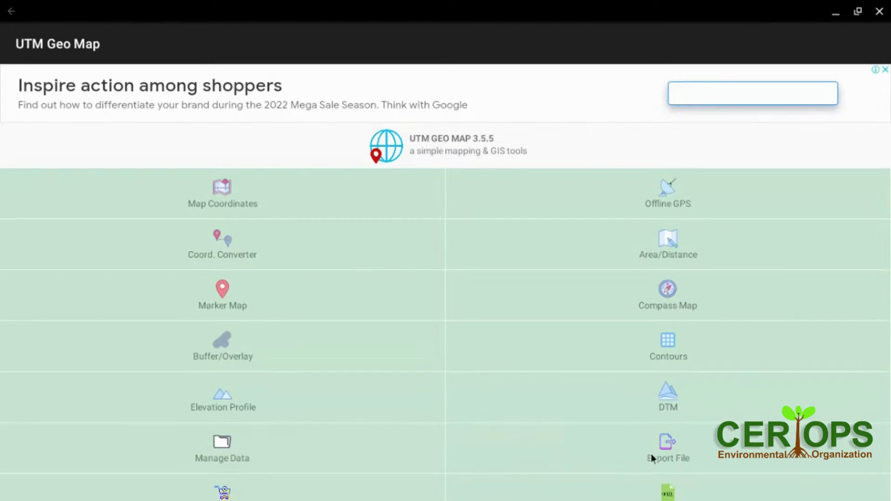
# Export the point and measure data as 3D KML with altitude mode 'From Earth Surface'.
pyautogui.click(666, 445)
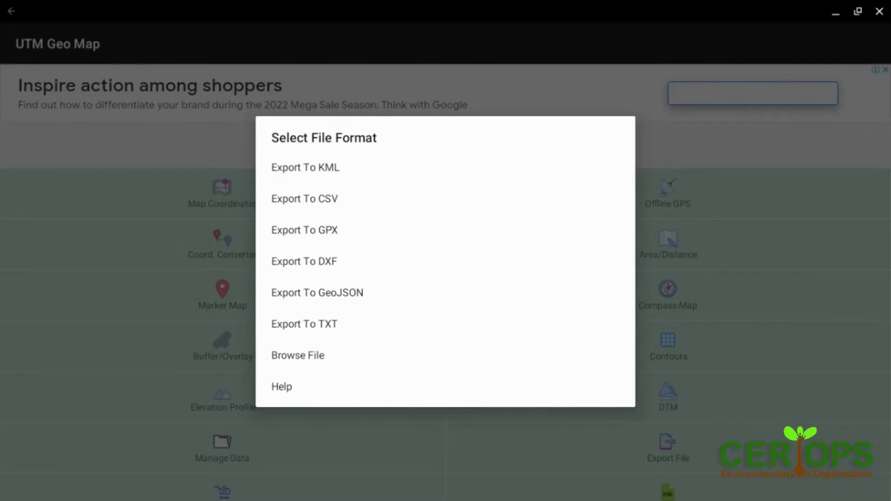
pyautogui.click(314, 168)
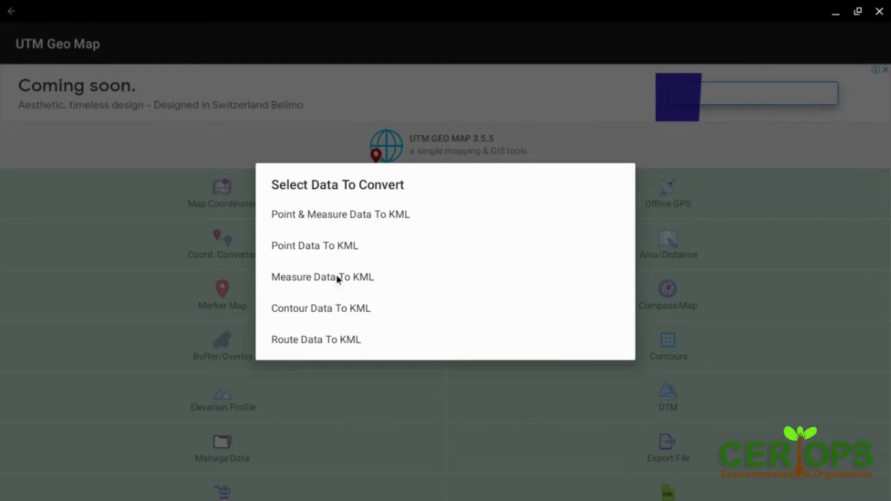
pyautogui.click(341, 213)
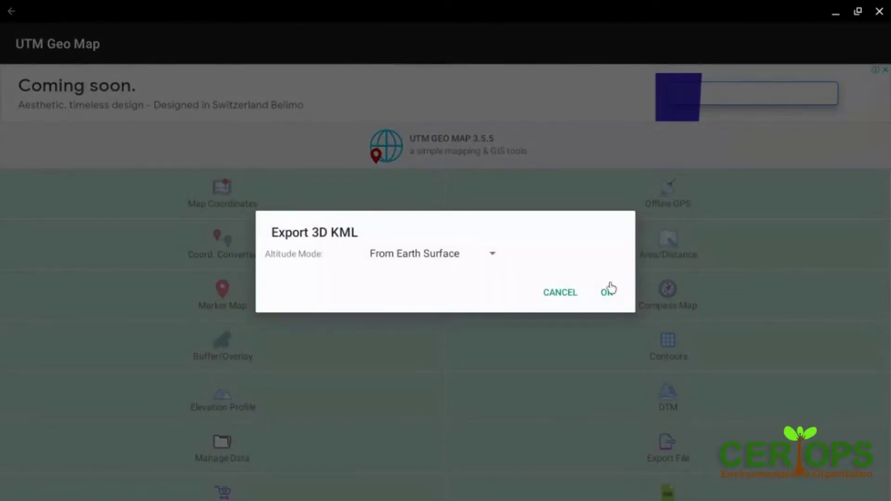
pyautogui.click(491, 254)
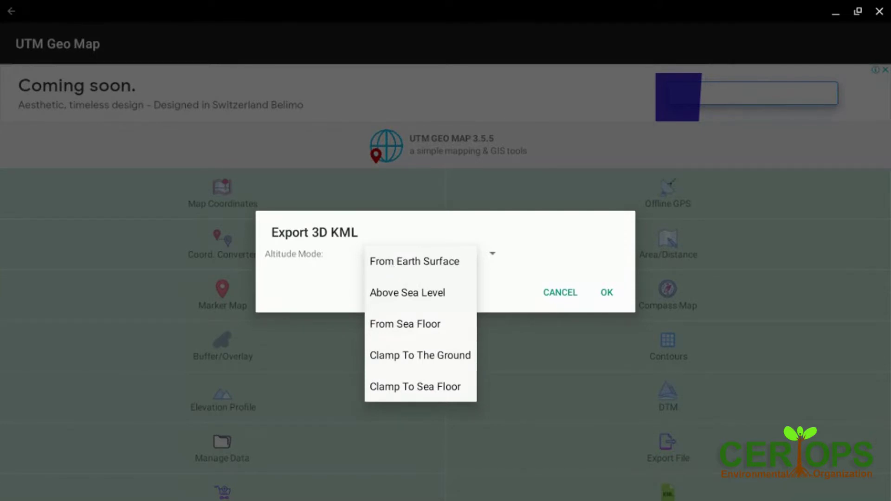
pyautogui.click(414, 261)
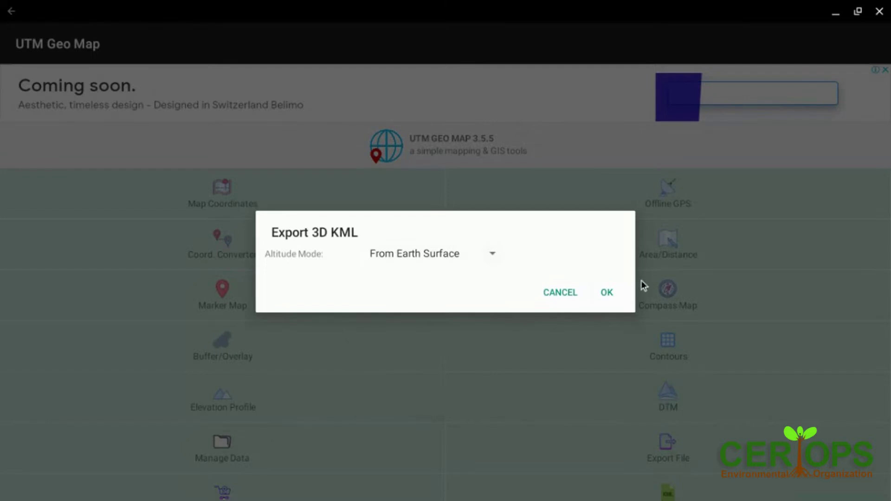
pyautogui.click(607, 293)
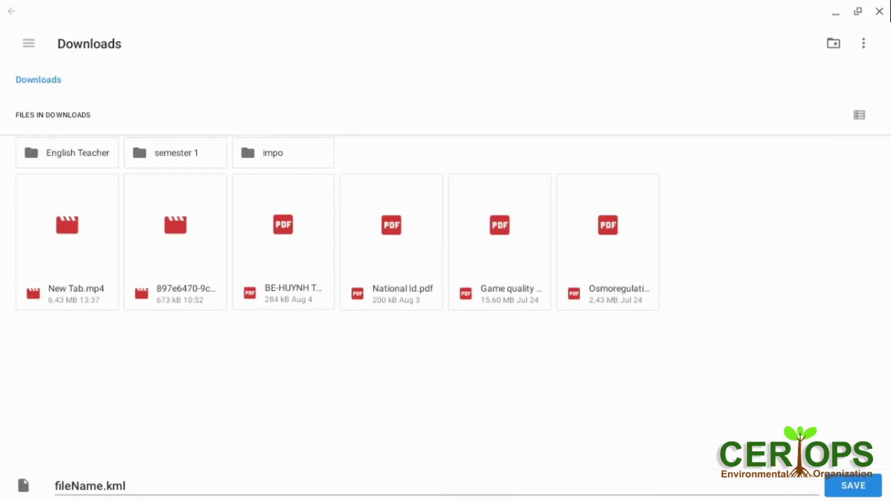
# Rename 'fileName' to 'MAPPING MIKOKONI SERIES', keeping .kml, and save it to Downloads.
pyautogui.doubleClick(103, 485)
pyautogui.click(103, 485)
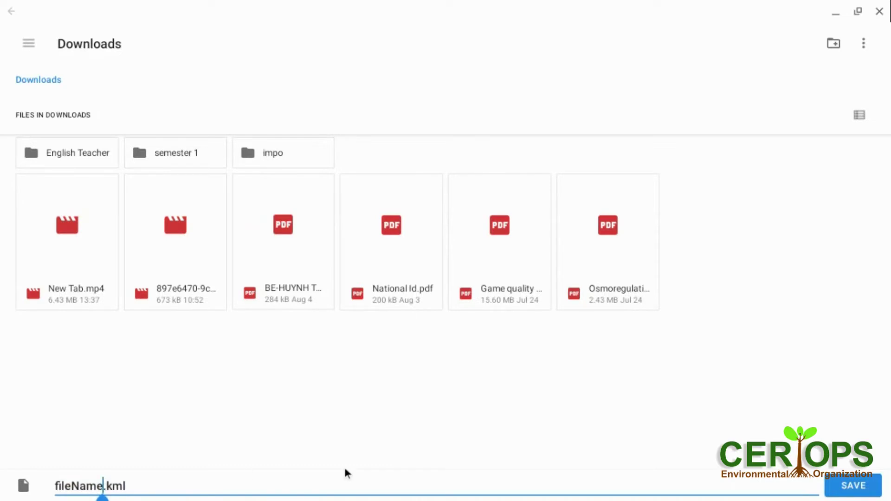
pyautogui.press('End')
pyautogui.moveTo(125, 486); pyautogui.dragTo(103, 483)
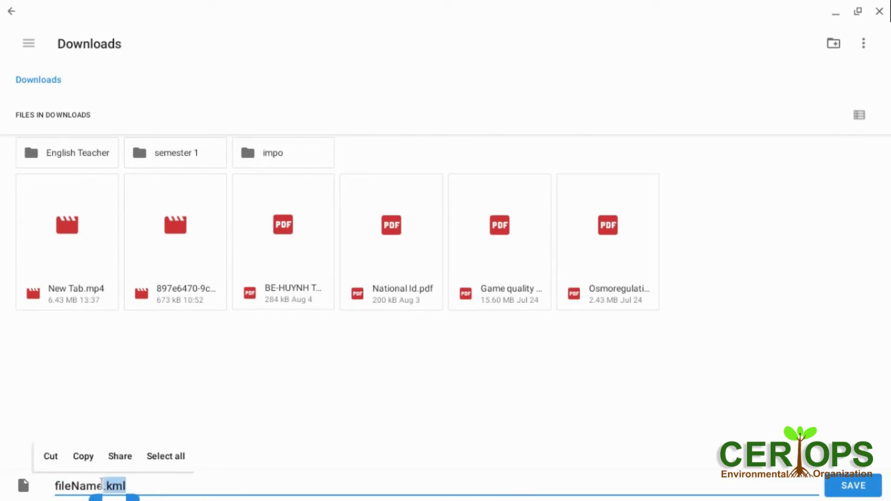
pyautogui.click(101, 483)
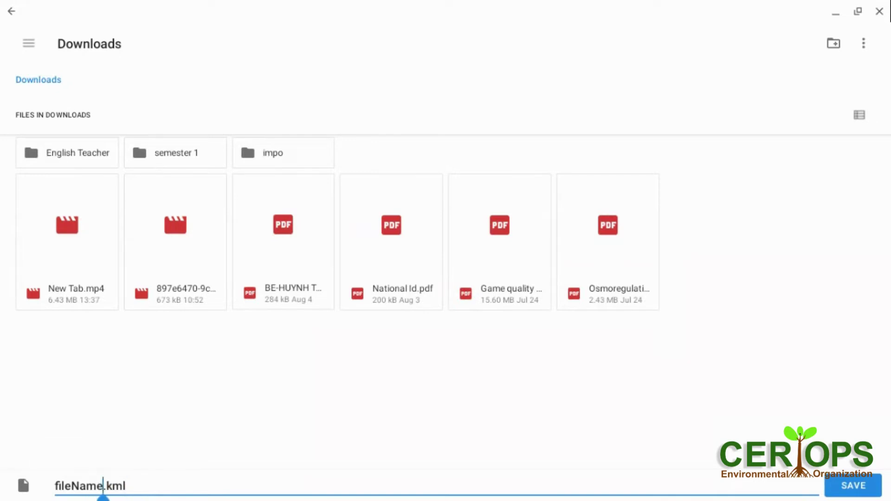
pyautogui.moveTo(275, 499)
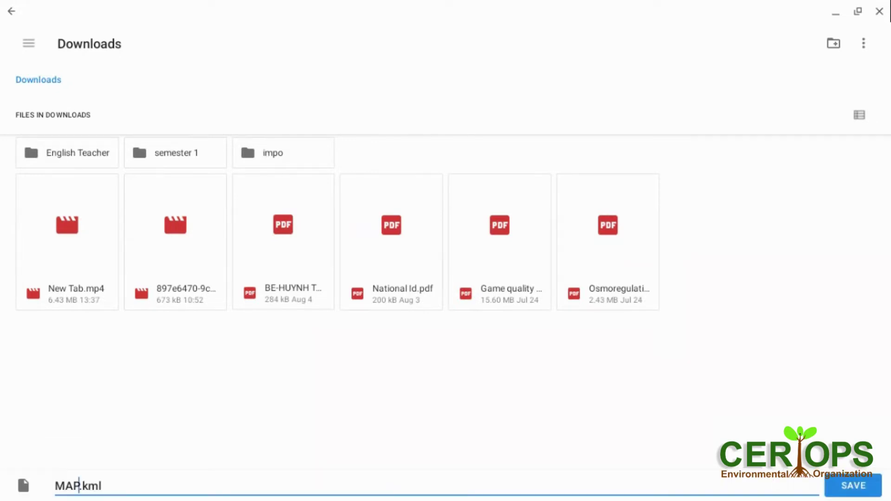
pyautogui.write('PING MIK')
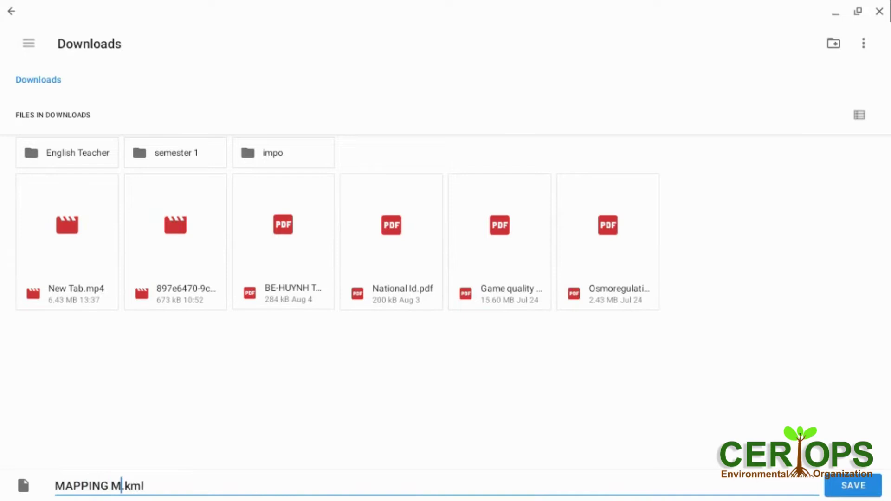
pyautogui.write('OKONI ')
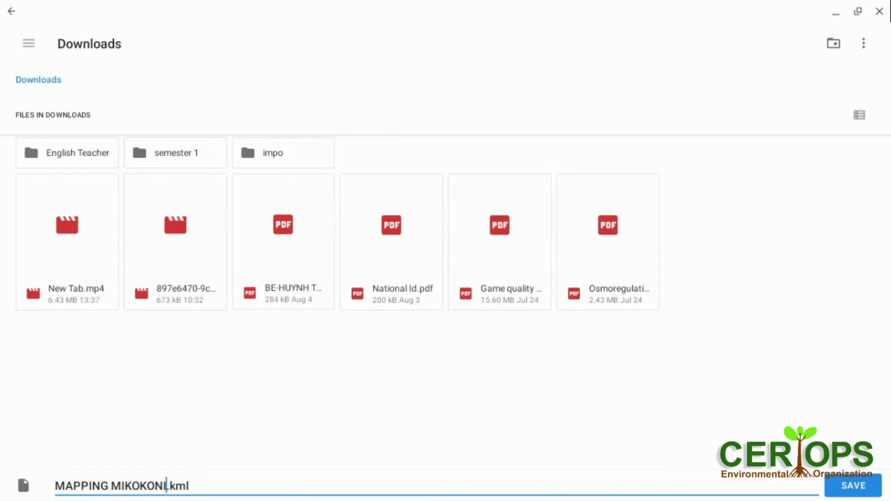
pyautogui.write('SERI')
pyautogui.write('A')
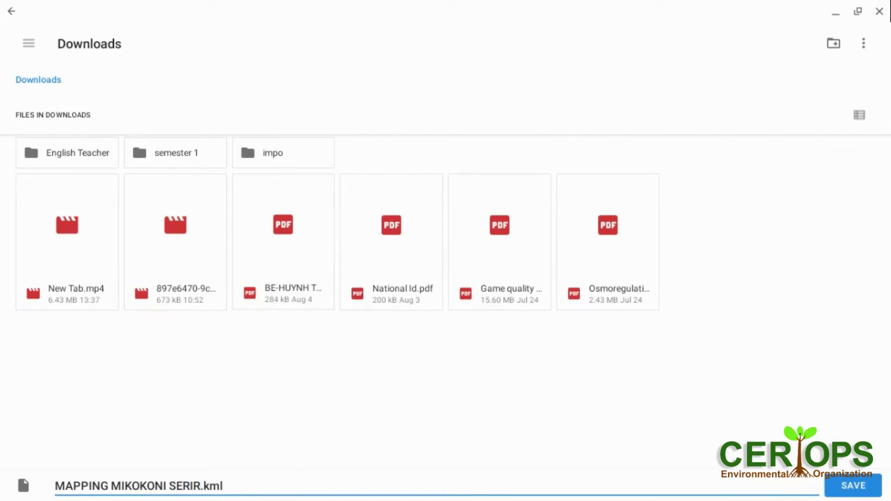
pyautogui.press('BackSpace')
pyautogui.write('ES')
pyautogui.click(848, 486)
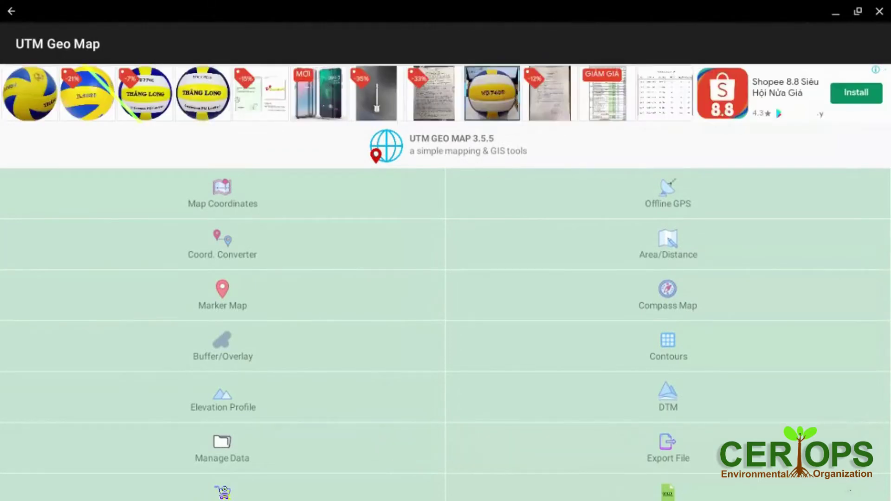
# Minimize UTM Geo Map and open the Downloads folder in Files.
pyautogui.click(834, 15)
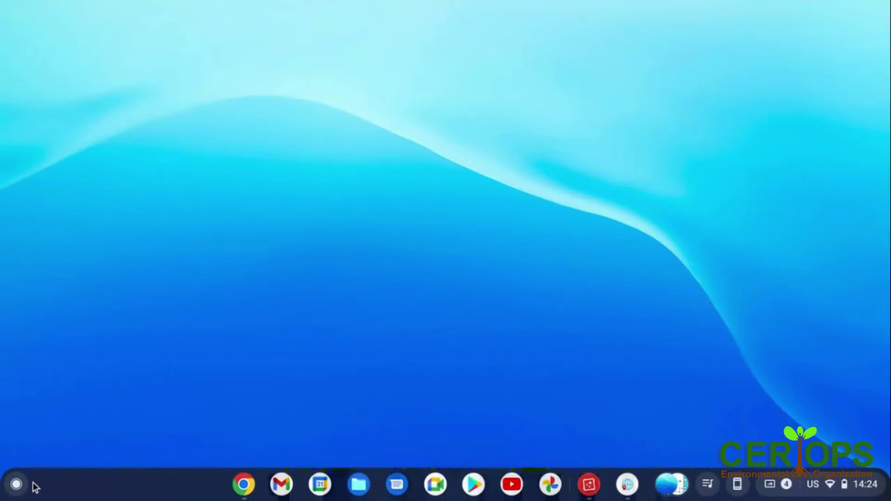
pyautogui.click(17, 486)
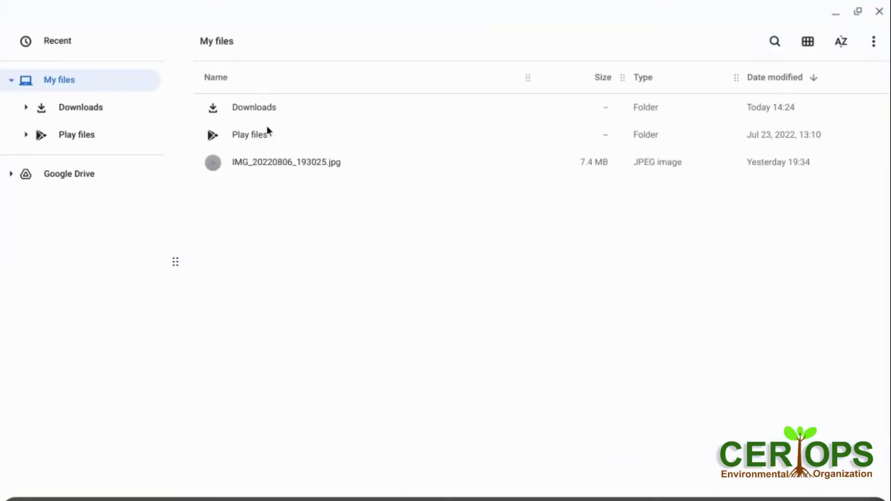
pyautogui.click(266, 107)
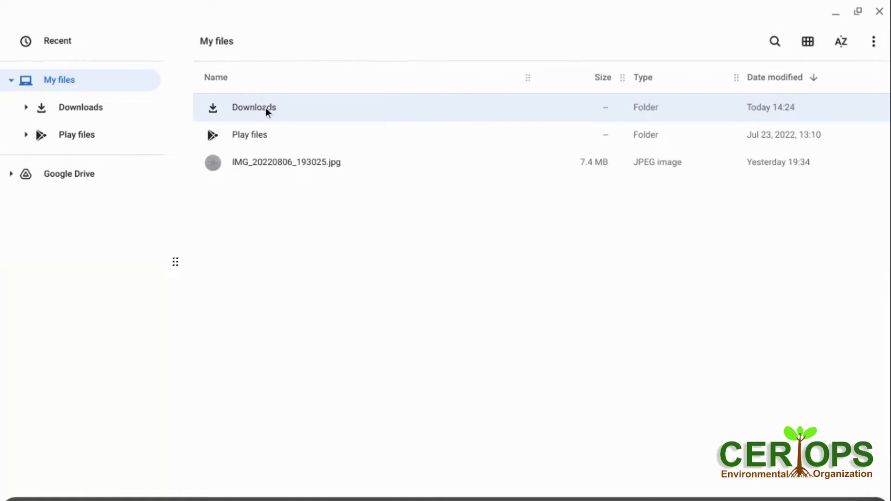
pyautogui.doubleClick(265, 108)
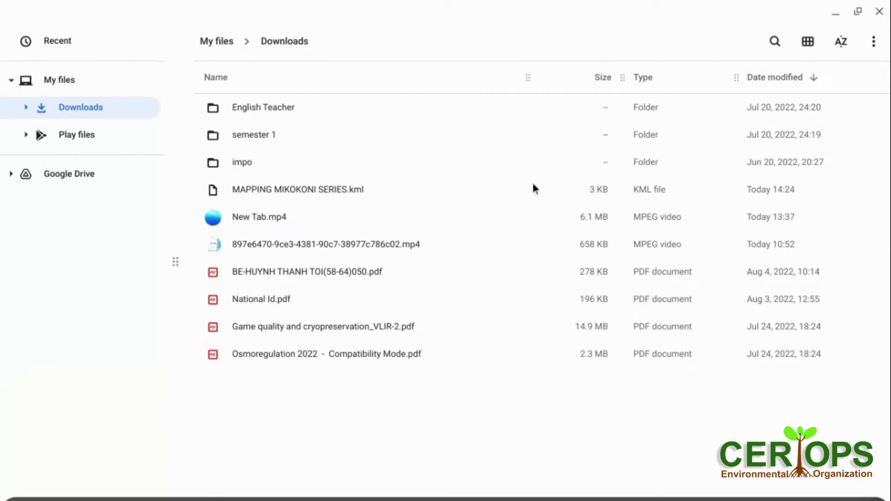
# Check the MAPPING MIKOKONI SERIES.kml file's actions and share options, then dismiss them.
pyautogui.rightClick(385, 190)
pyautogui.moveTo(451, 231)
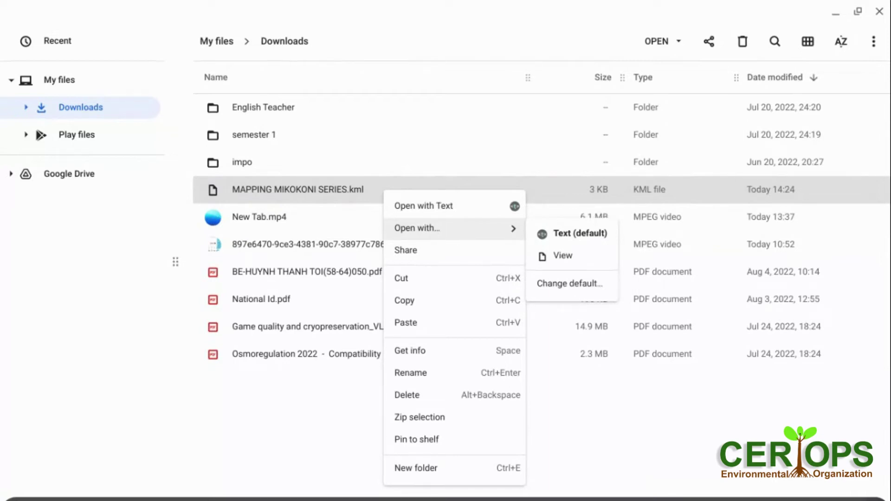
pyautogui.click(709, 43)
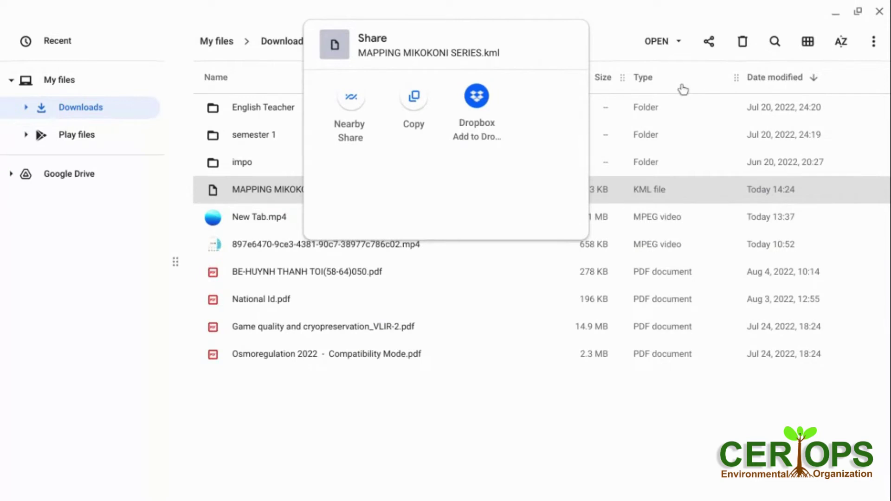
pyautogui.press('Escape')
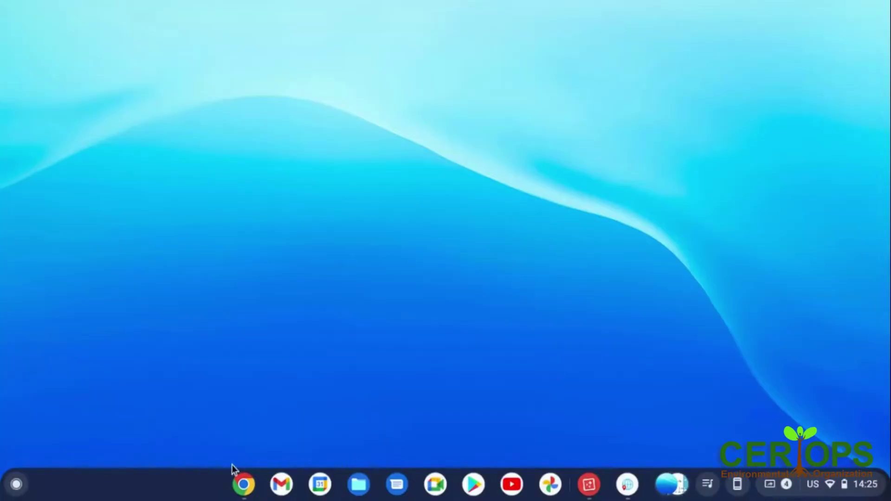
# Open Line / Polygon Data in UTM Geo Map and inspect feature ID:1, then return to the main menu.
pyautogui.click(629, 492)
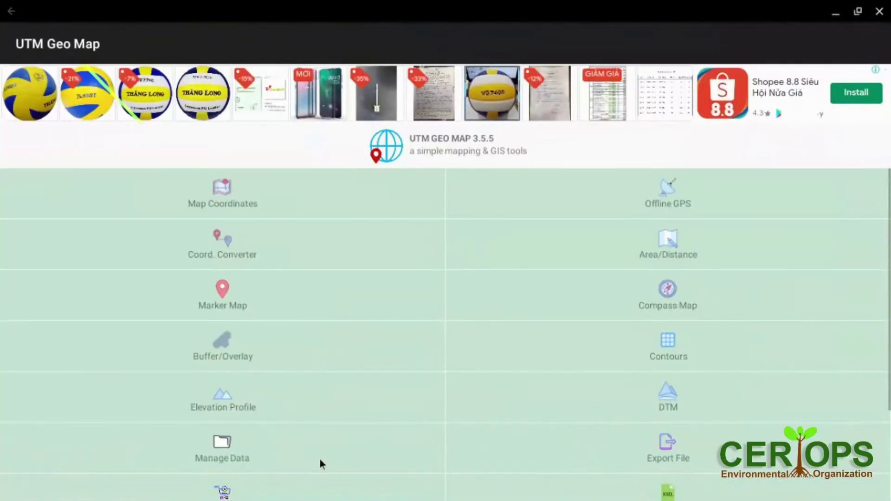
pyautogui.click(219, 444)
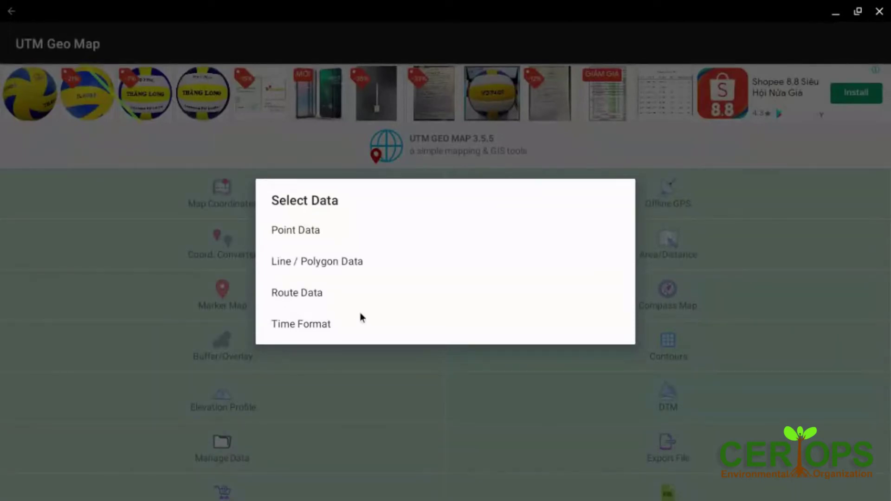
pyautogui.click(325, 261)
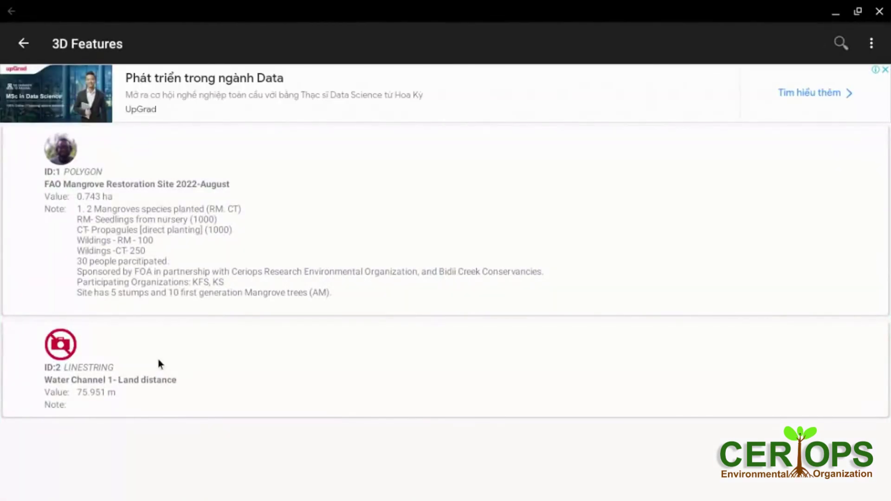
pyautogui.click(166, 195)
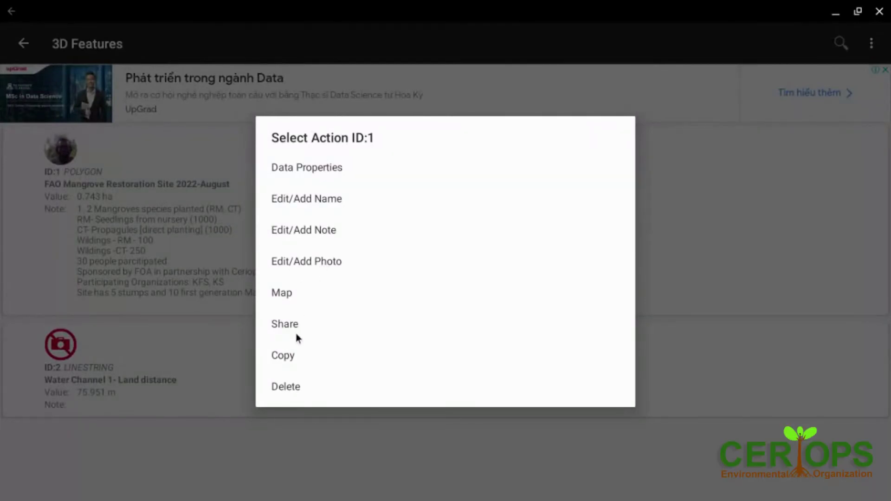
pyautogui.click(326, 327)
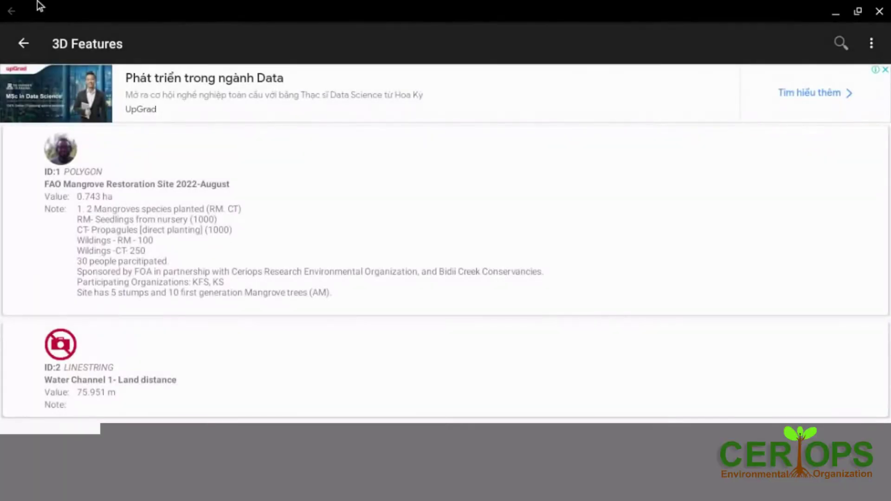
pyautogui.click(22, 45)
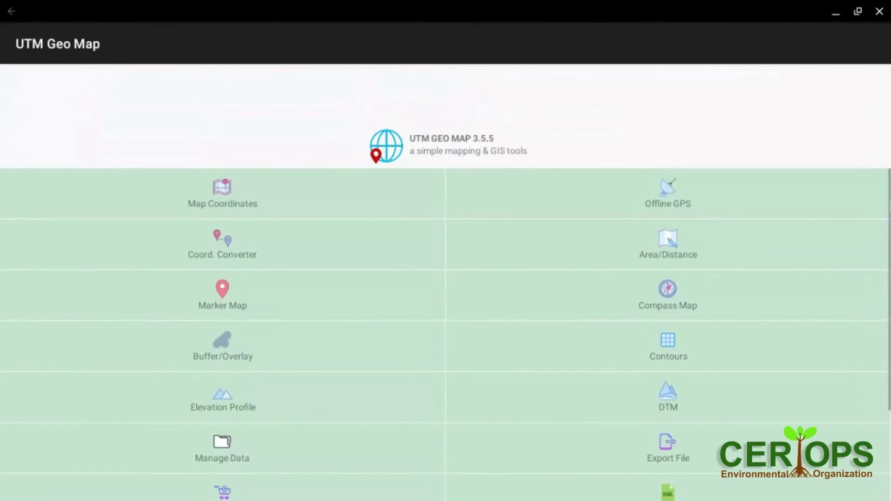
# Open MAPPING MIKOKONI SERIES.kml from Downloads in KML Trace.
pyautogui.moveTo(890, 204); pyautogui.dragTo(890, 249)
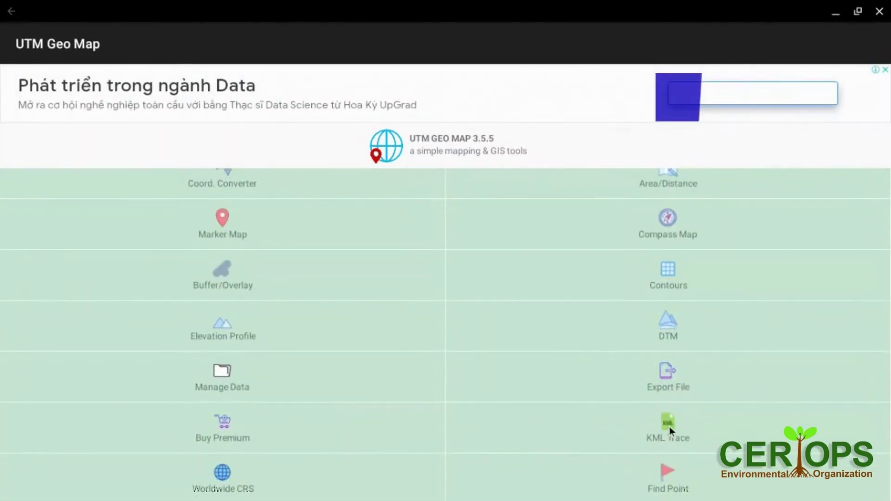
pyautogui.scroll(-1, 670, 427)
pyautogui.click(669, 430)
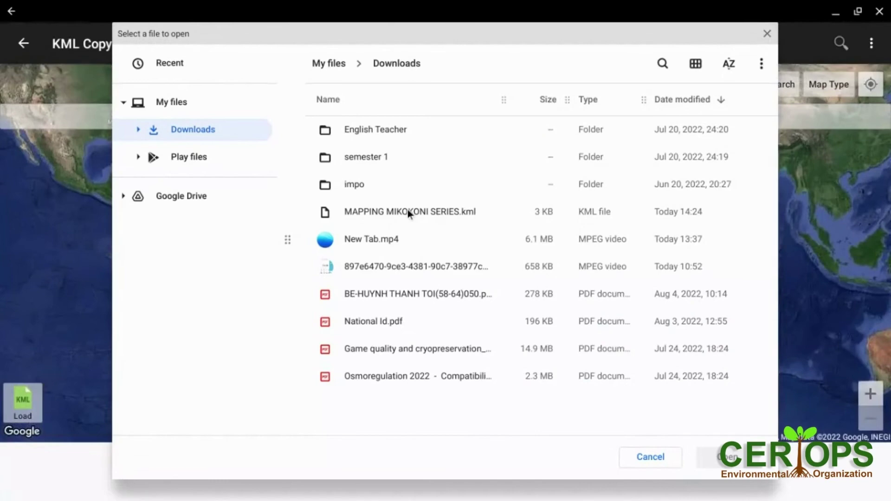
pyautogui.click(408, 210)
pyautogui.click(733, 459)
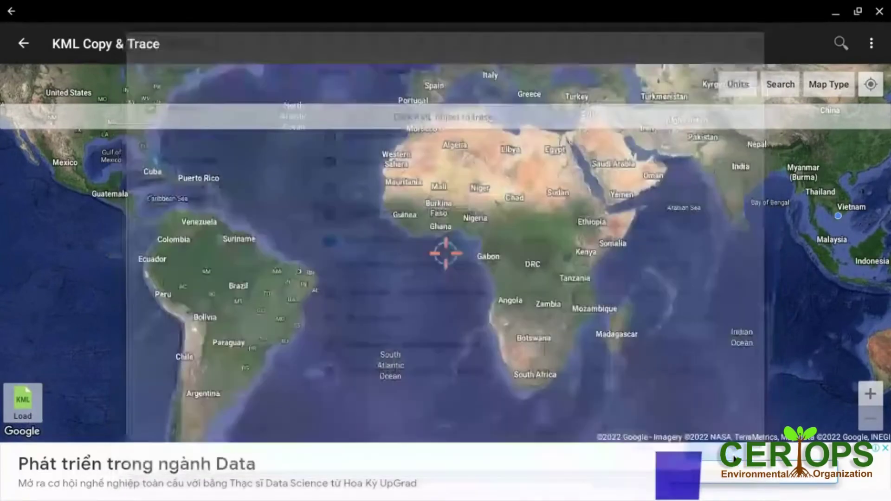